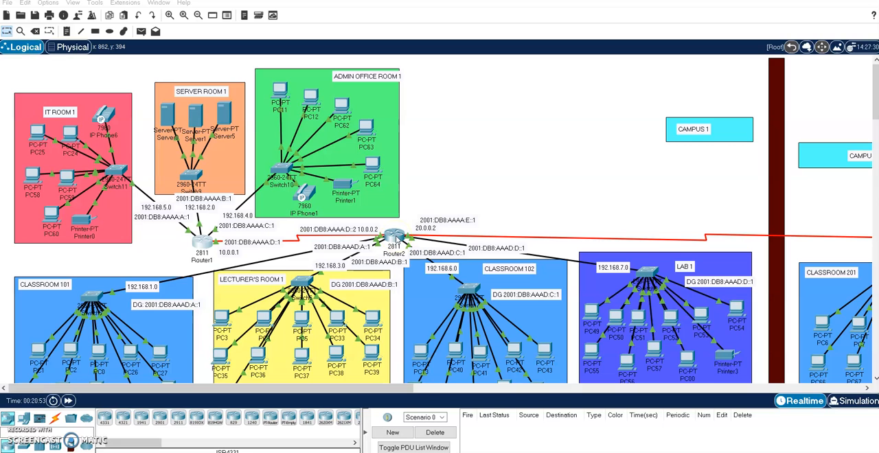
- Open Router2's command line in privileged mode and display its complete IPv4 routing table with show ip route
left_click(396, 237)
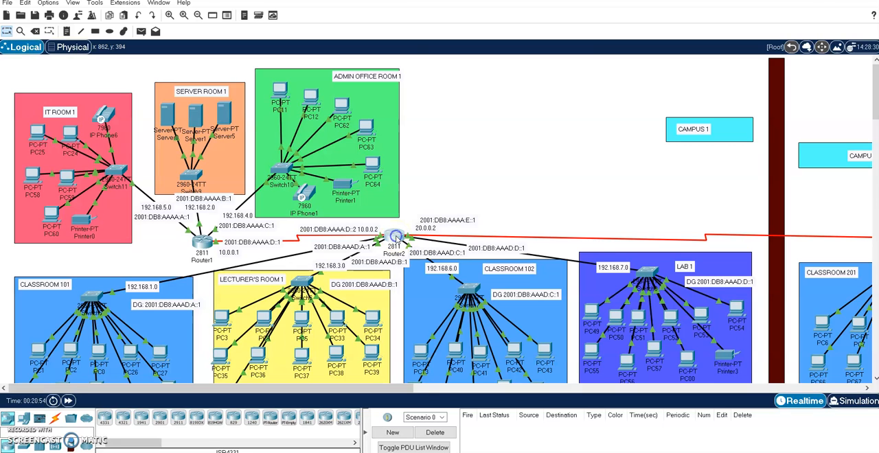
left_click(340, 316)
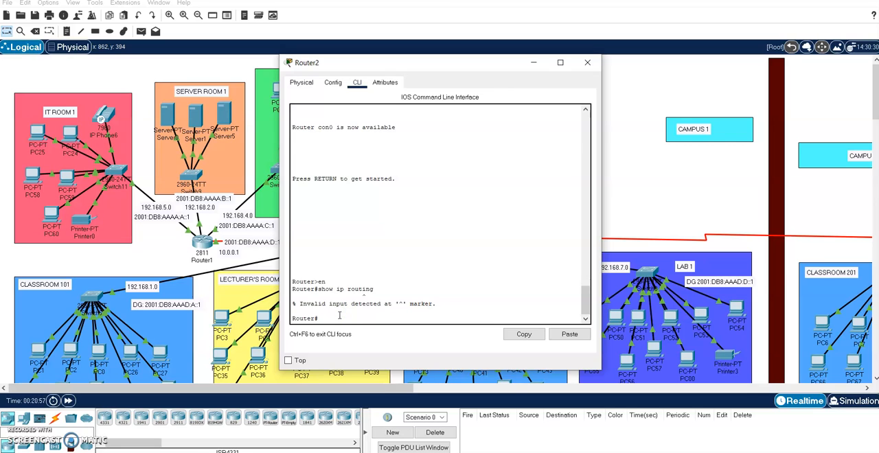
key("Return")
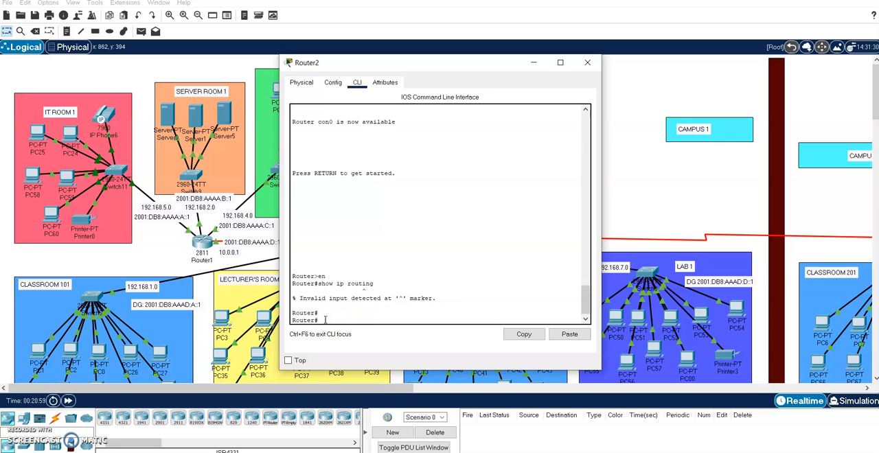
key("Return")
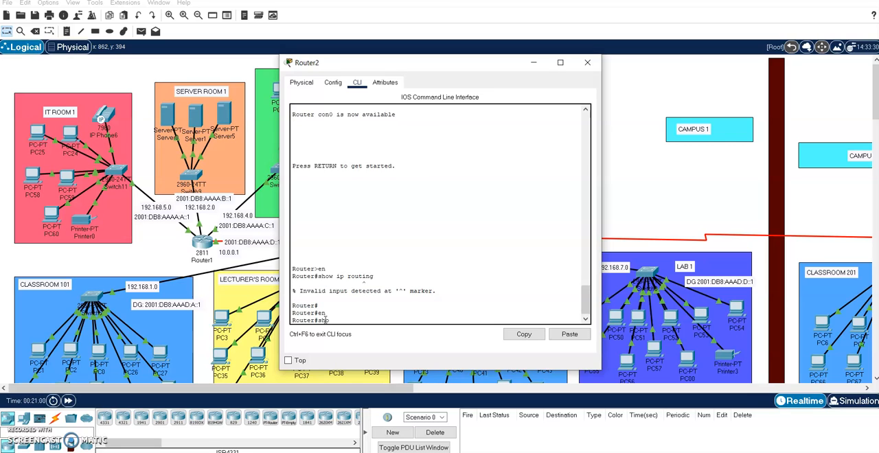
type("show ip route")
key("Return")
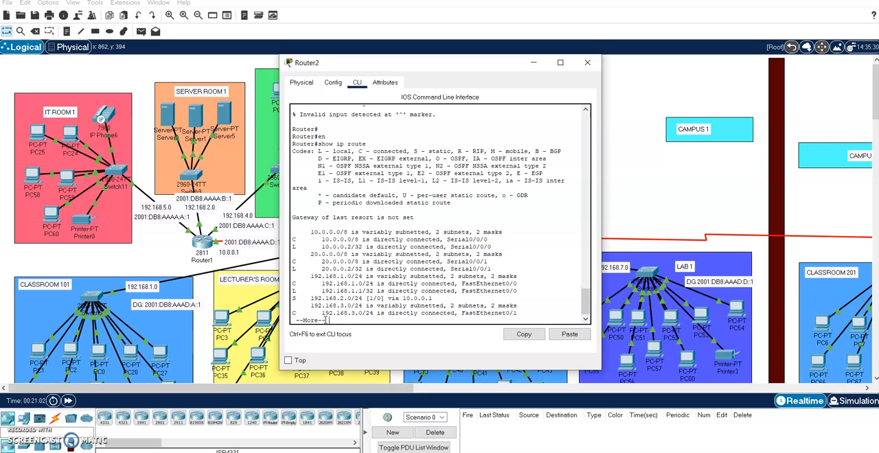
key("Return")
key("Return")
key("Return")
key("Return")
key("Return")
key("Return")
key("Return")
key("Return")
key("Return")
key("Return")
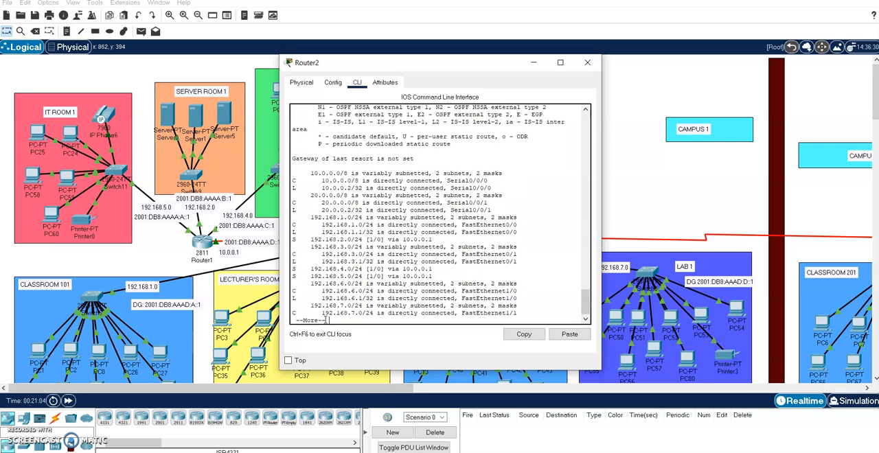
key("Return")
key("Return")
key("Return")
key("Return")
key("Return")
key("Return")
key("Return")
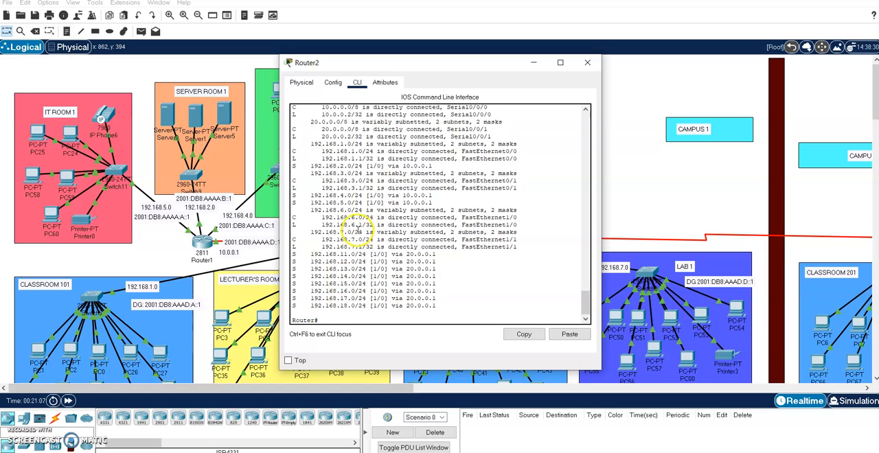
- Examine the code legend and the connected, local and static entries in Router2's routing table against the topology
scroll(360, 220, "up", 5)
scroll(368, 212, "up", 4)
scroll(368, 210, "up", 3)
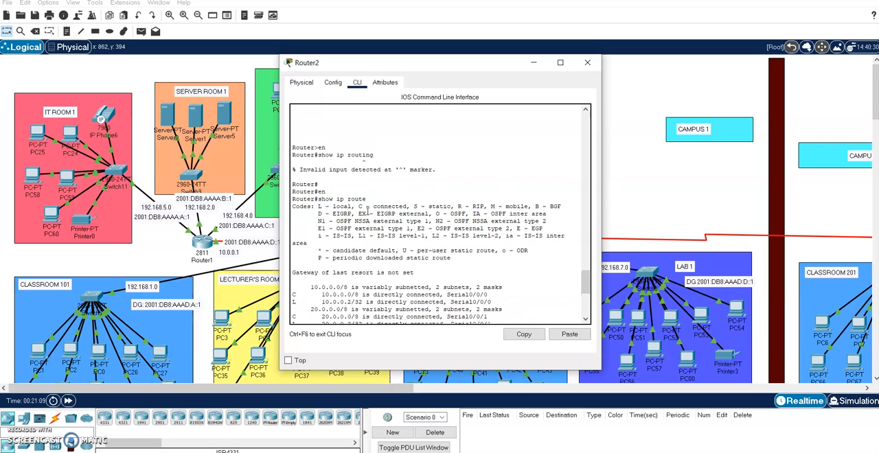
scroll(369, 210, "down", 9)
scroll(368, 209, "up", 3)
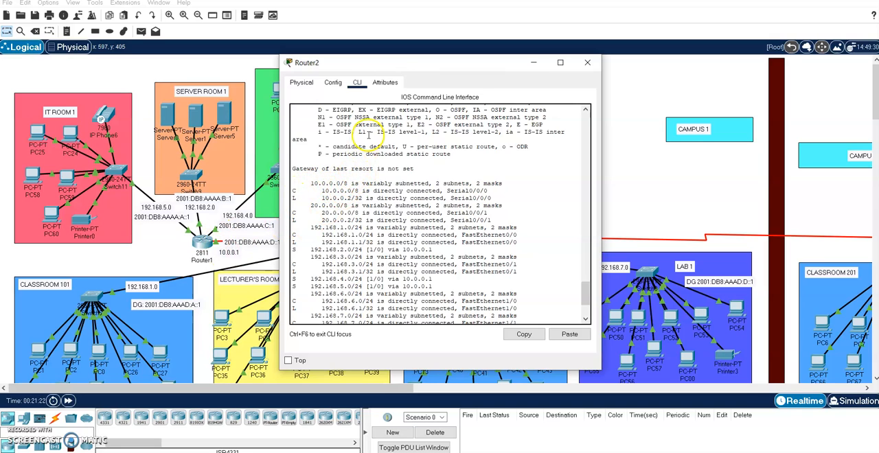
left_click_drag(410, 65, 578, 66)
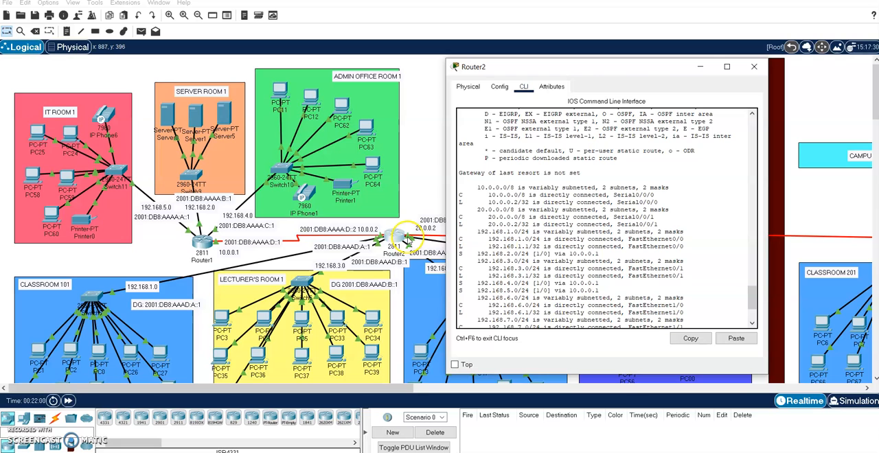
scroll(543, 261, "down", 3)
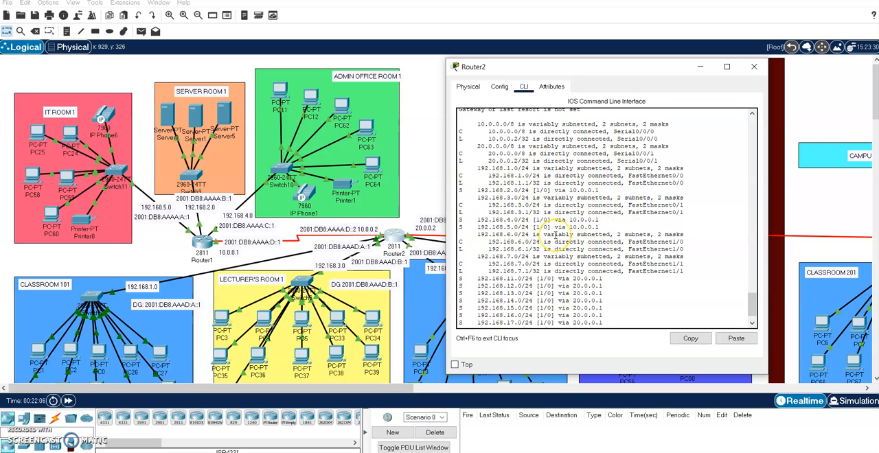
scroll(554, 235, "up", 6)
scroll(555, 235, "down", 3)
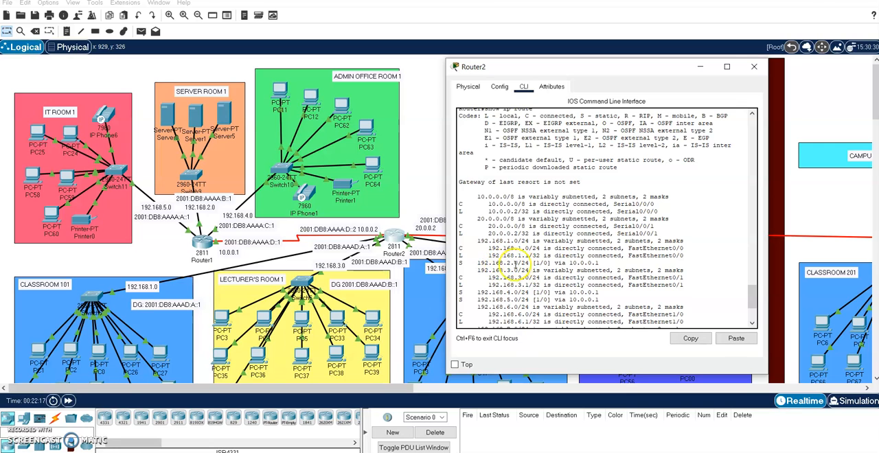
scroll(520, 269, "down", 3)
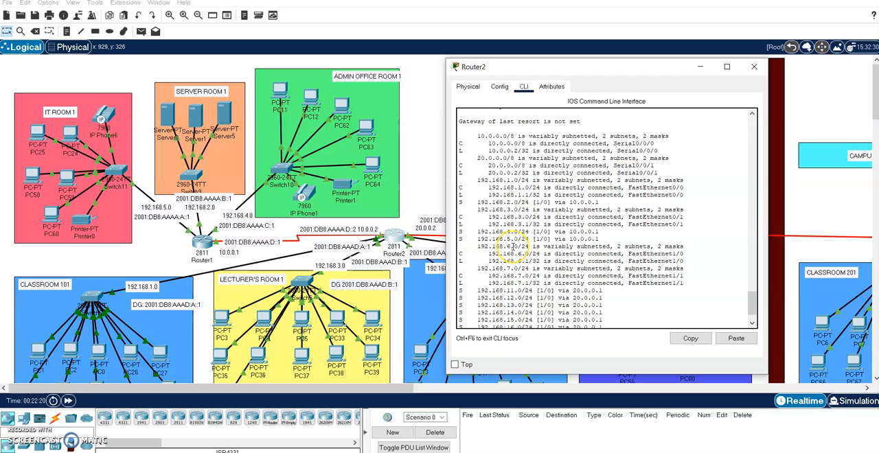
scroll(513, 245, "down", 2)
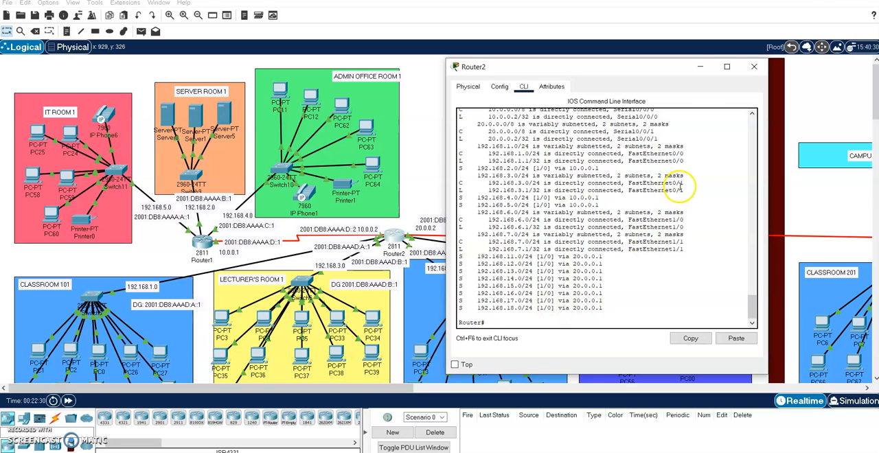
- Inspect the Campus 2 and Rector's Office networks in the topology, and return to Router2's routing table
left_click(694, 71)
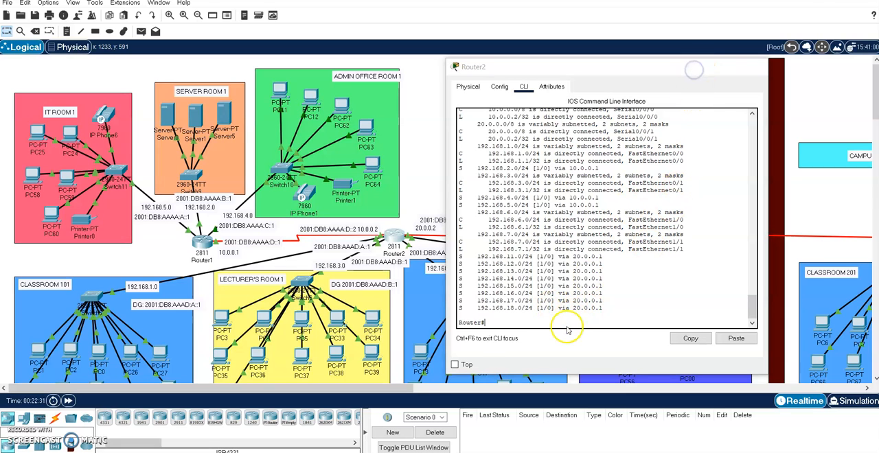
left_click_drag(424, 391, 825, 357)
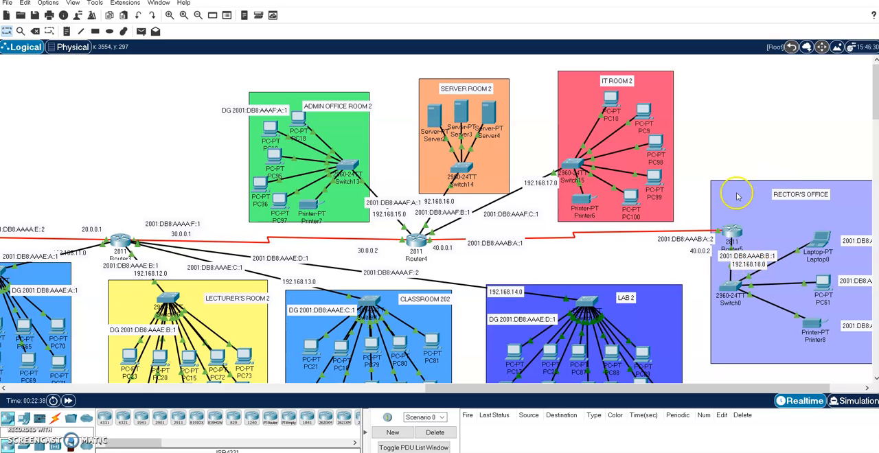
mouse_move(654, 451)
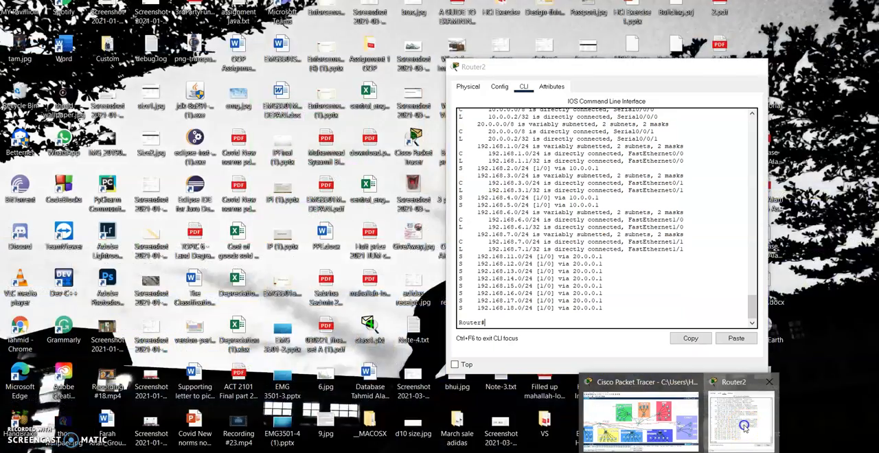
left_click(743, 425)
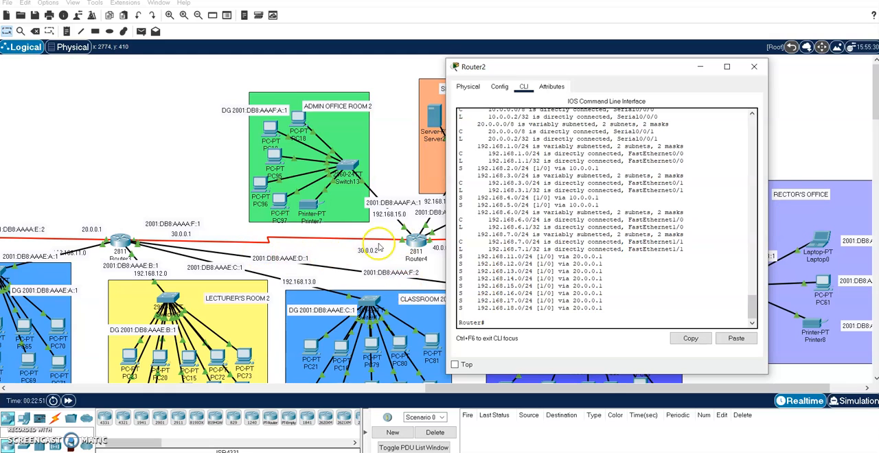
- Compare the serial links and networks around Router2 in both campuses with its static routes
left_click(464, 386)
left_click_drag(465, 386, 176, 386)
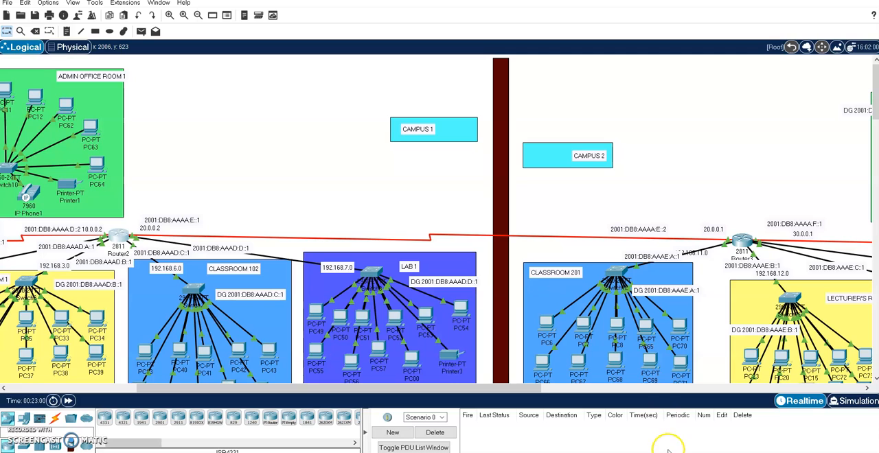
left_click(742, 417)
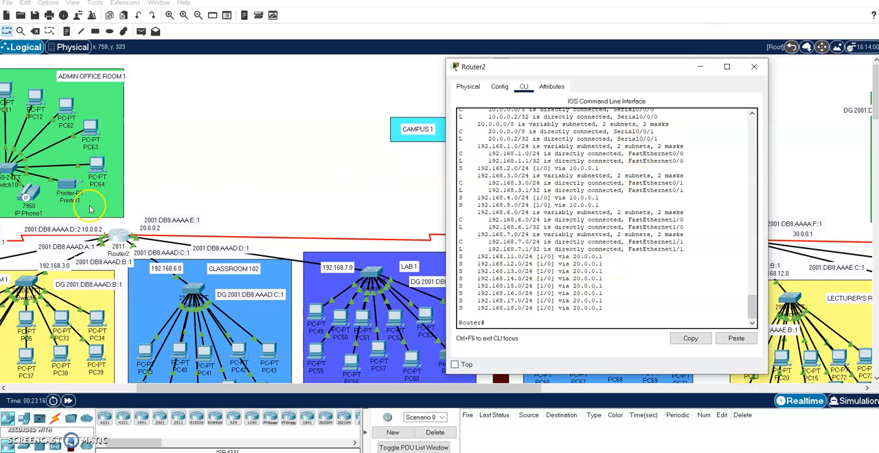
left_click(697, 69)
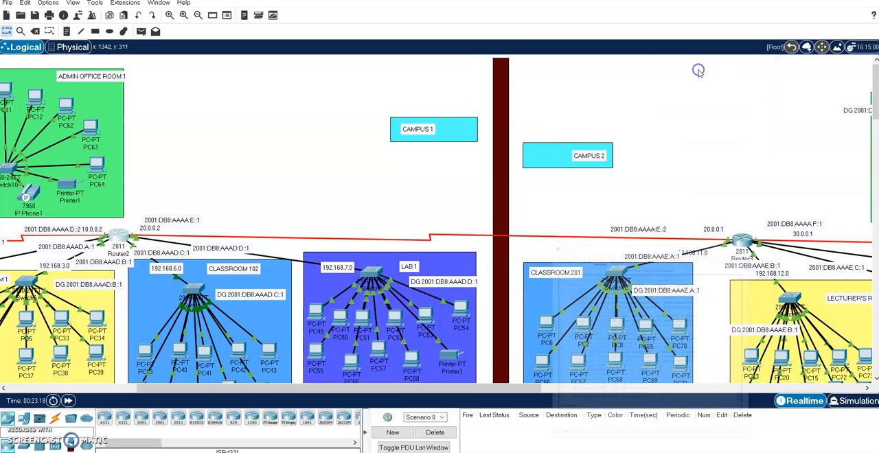
left_click_drag(379, 389, 241, 398)
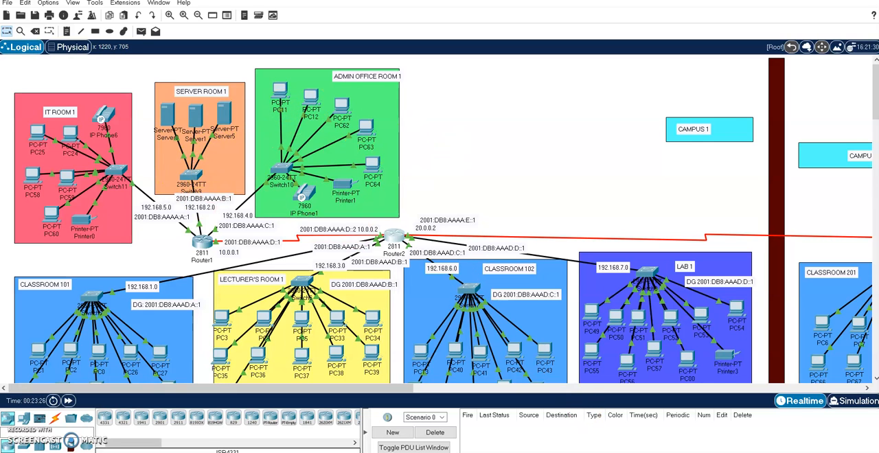
- Exit Router2's console session and re-enter privileged EXEC mode
left_click(731, 435)
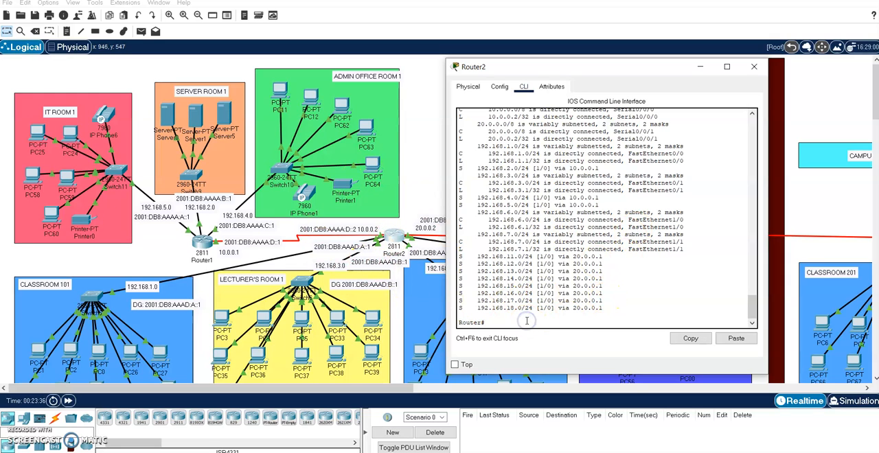
key("Return")
key("Return")
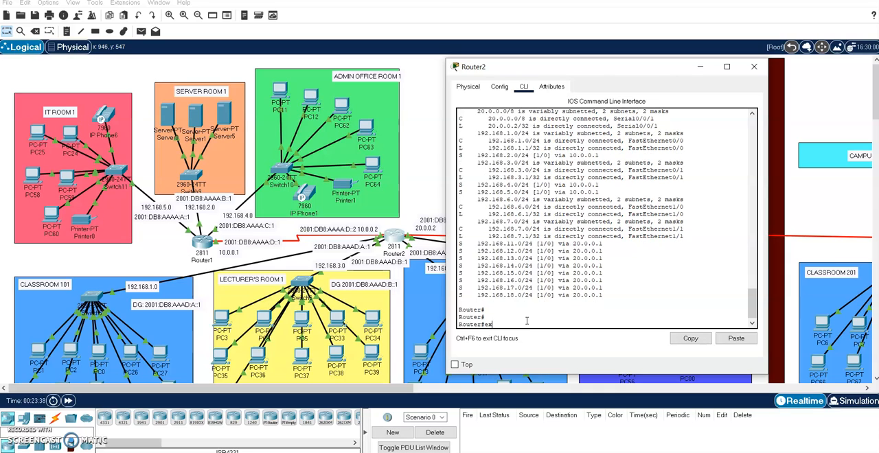
type("exit")
key("Return")
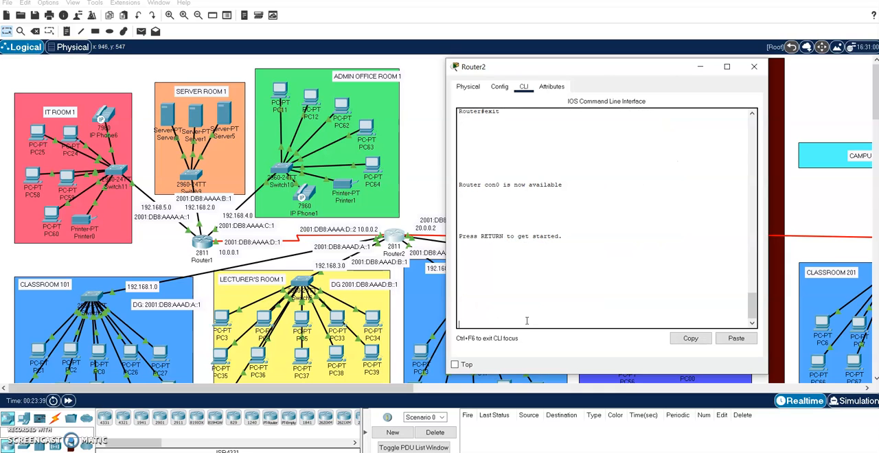
key("Return")
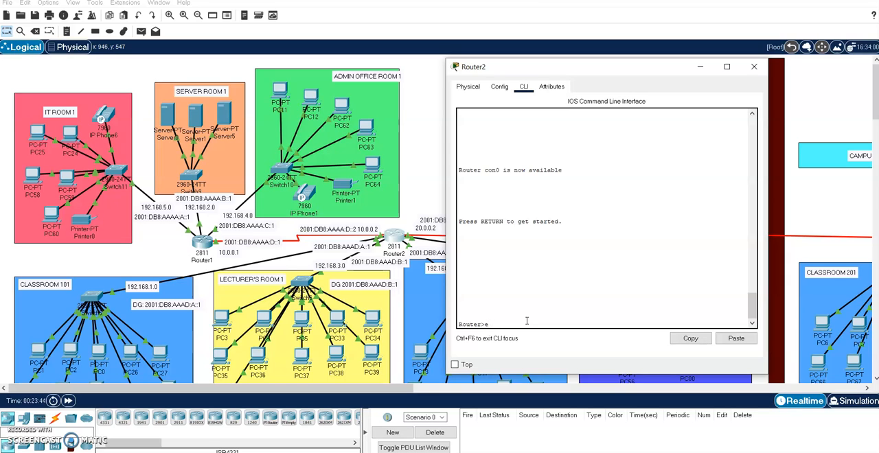
type("en")
key("Return")
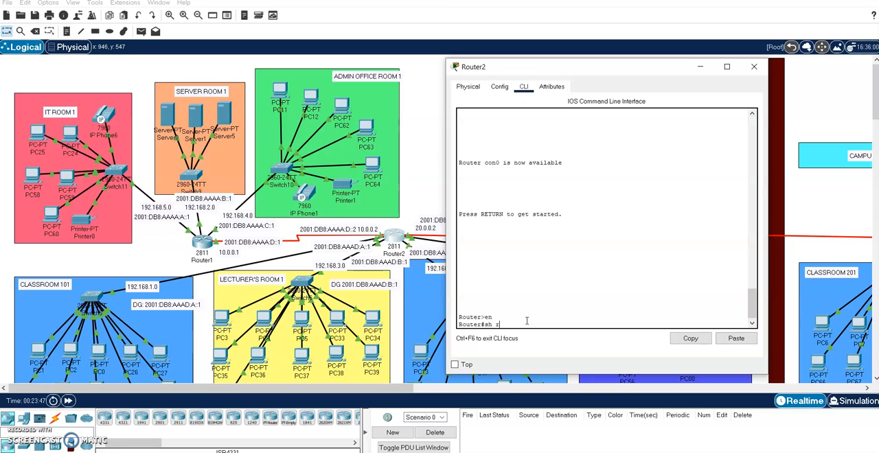
- Display Router2's running configuration through its interface addresses and static ip route entries, and close the router window
type("sh run")
key("Return")
key("space")
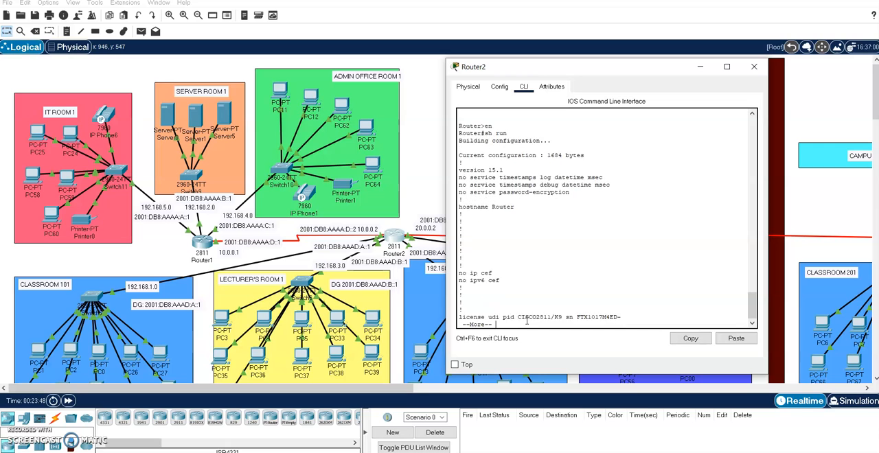
key("space")
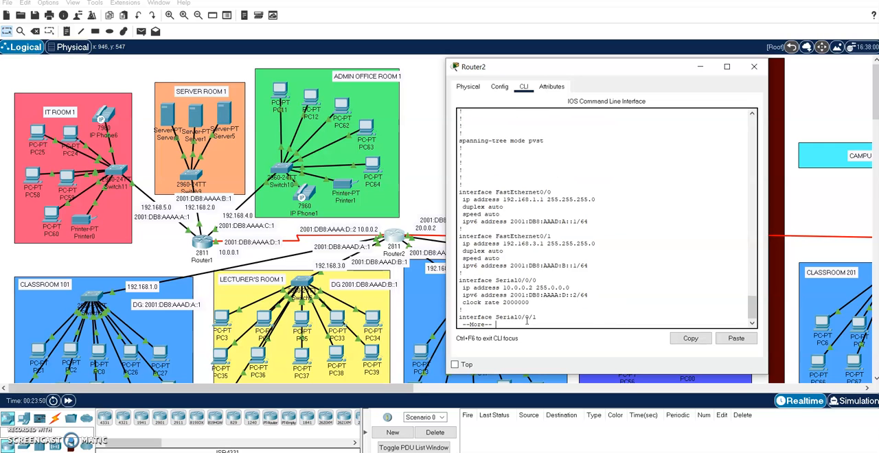
key("space")
key("Return")
key("Return")
key("Return")
key("Return")
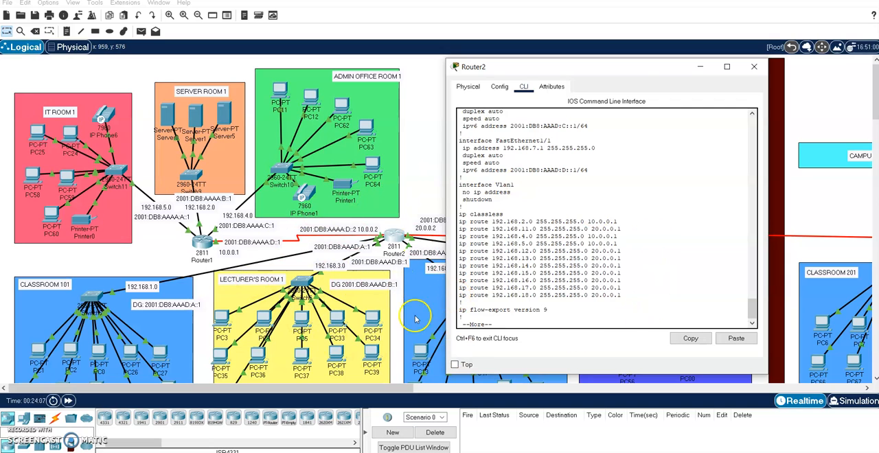
left_click(753, 66)
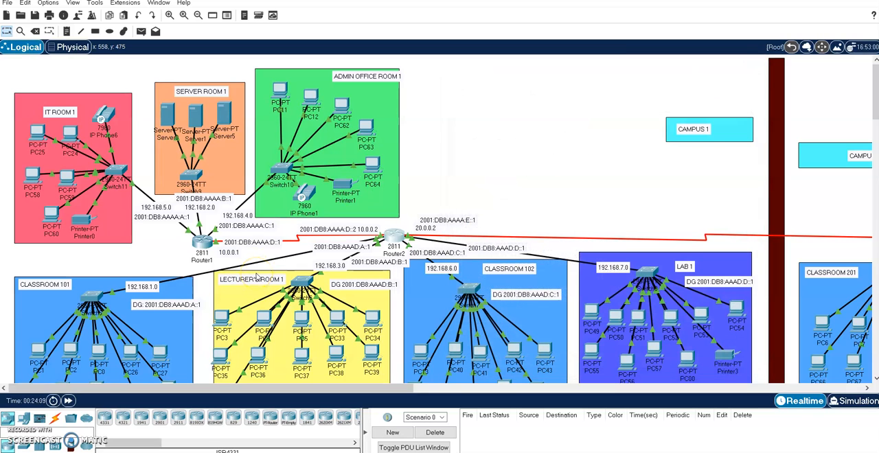
- Send a simple PDU from PC11 in Admin Office Room 1 to PC2 in Classroom 101
left_click(141, 33)
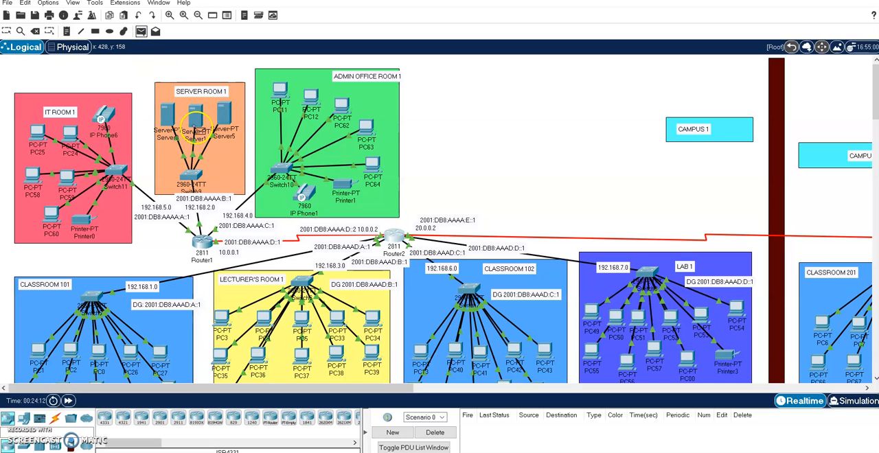
left_click(278, 94)
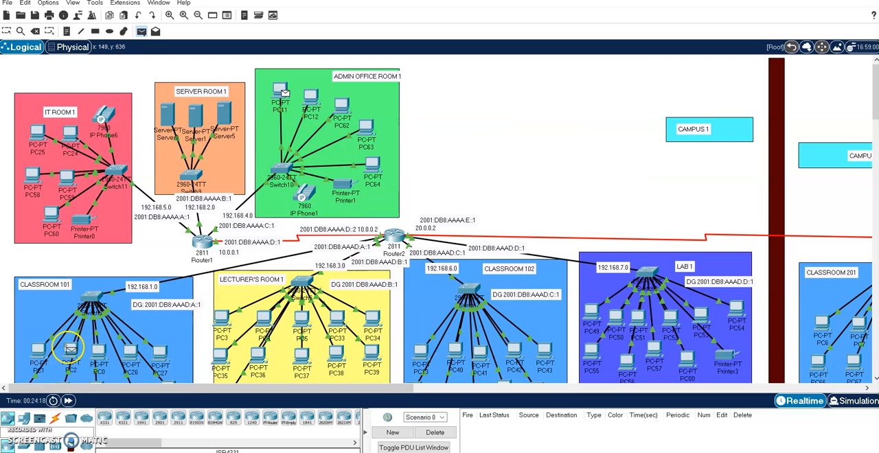
left_click(70, 349)
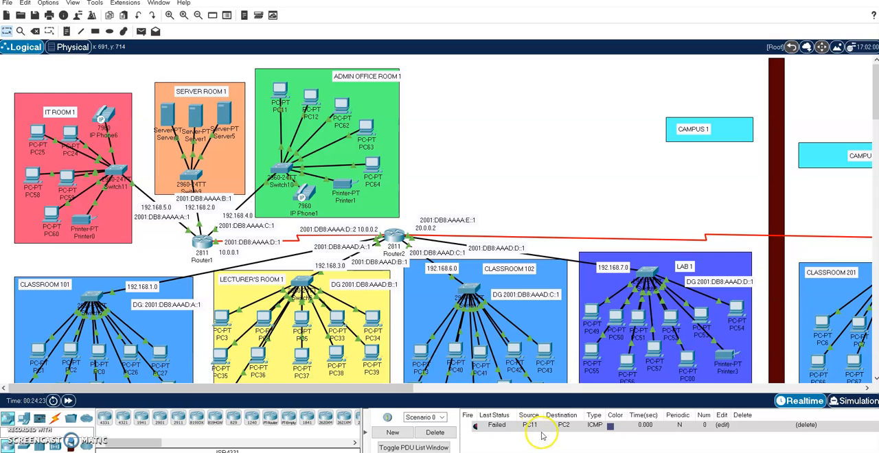
- Resend a simple PDU from PC11 in Admin Office Room 1 to PC2 in Classroom 101
left_click(141, 31)
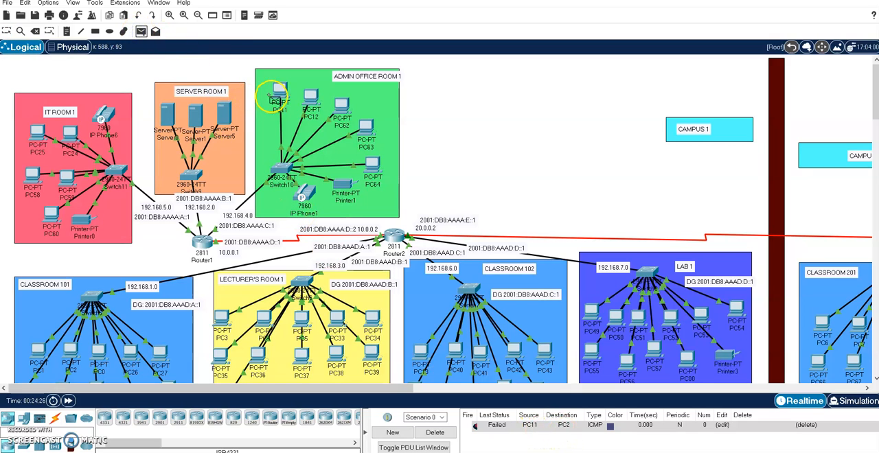
left_click(276, 87)
left_click(71, 346)
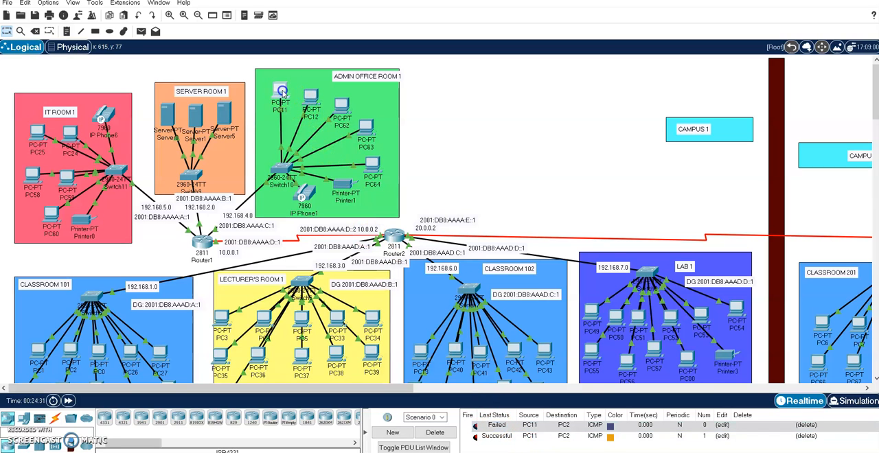
- Open PC11's command prompt and enter a ping command for 192.168.1.3, dismissing the incoming call notification
left_click(281, 90)
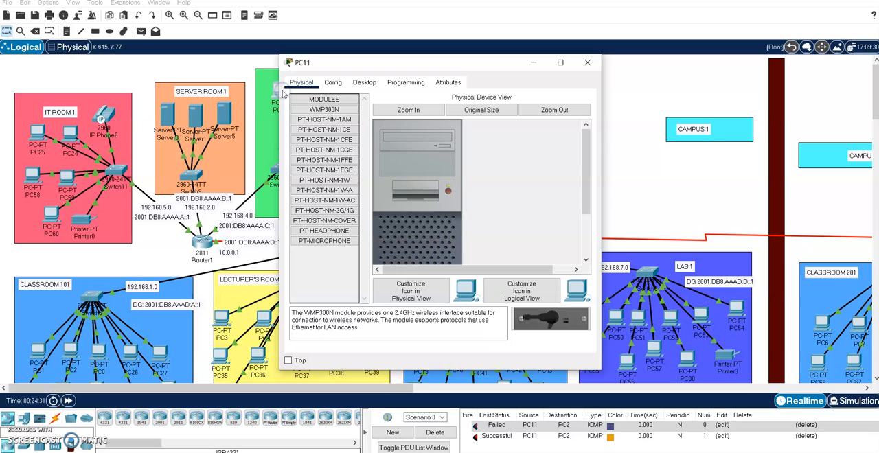
left_click(365, 83)
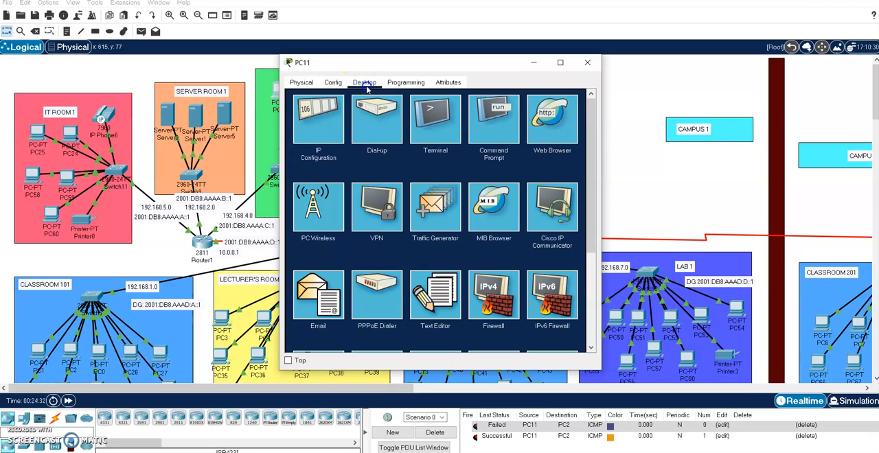
left_click(496, 132)
type("ping")
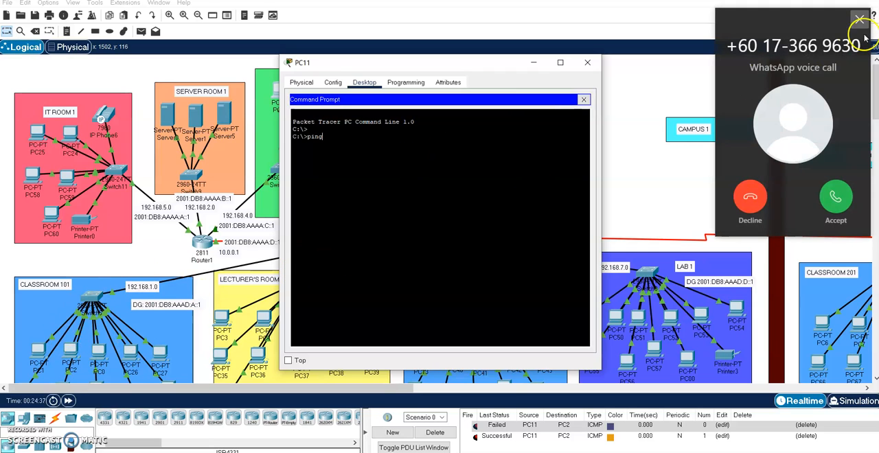
left_click(860, 20)
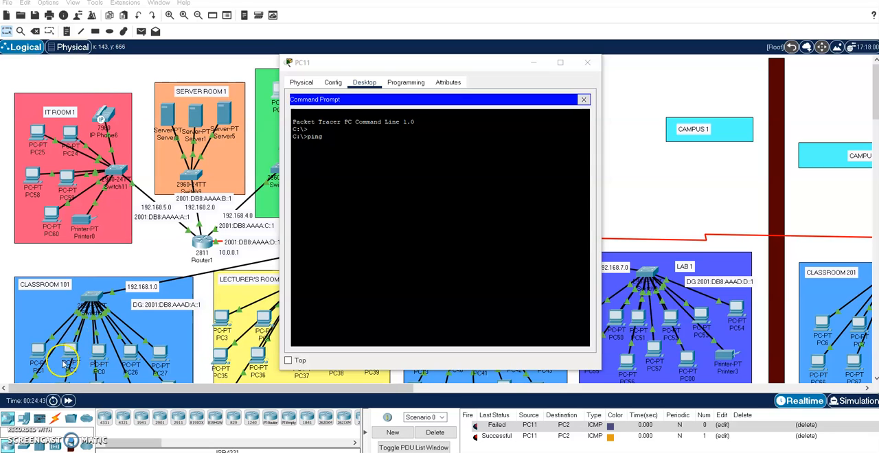
left_click(339, 135)
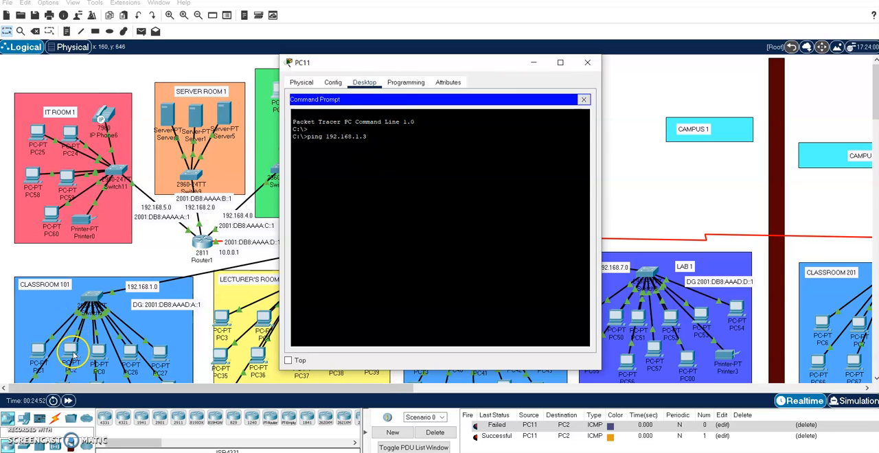
- Check PC2's IP address in Classroom 101 and run the prepared ping to 192.168.1.3 from PC11
left_click(533, 63)
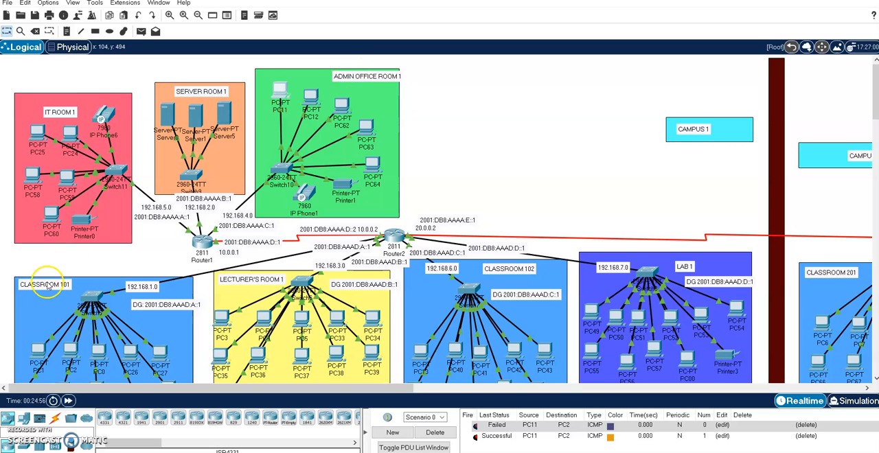
mouse_move(74, 354)
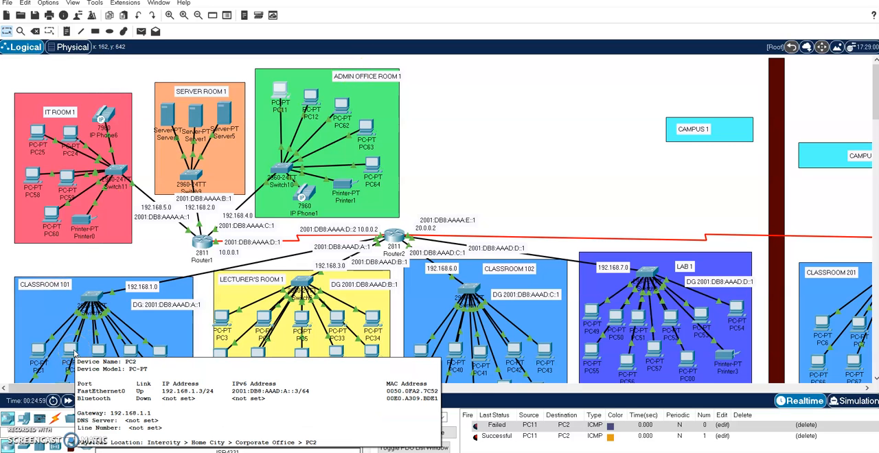
mouse_move(676, 452)
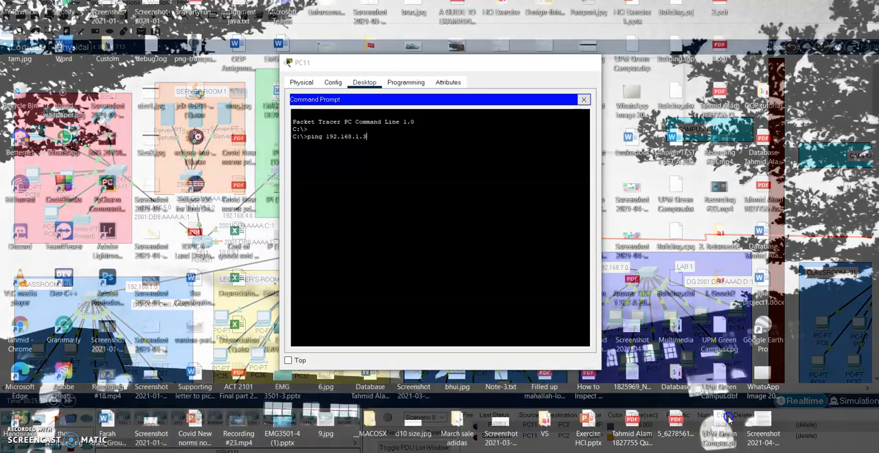
left_click(740, 420)
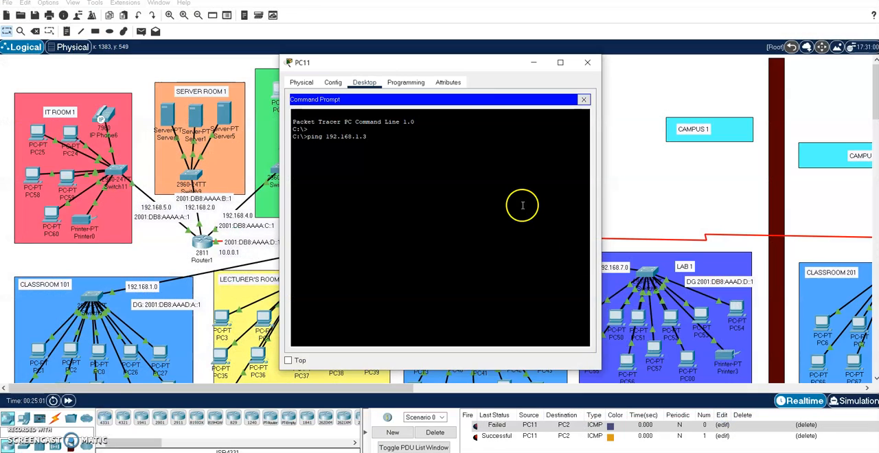
left_click(382, 138)
key("Return")
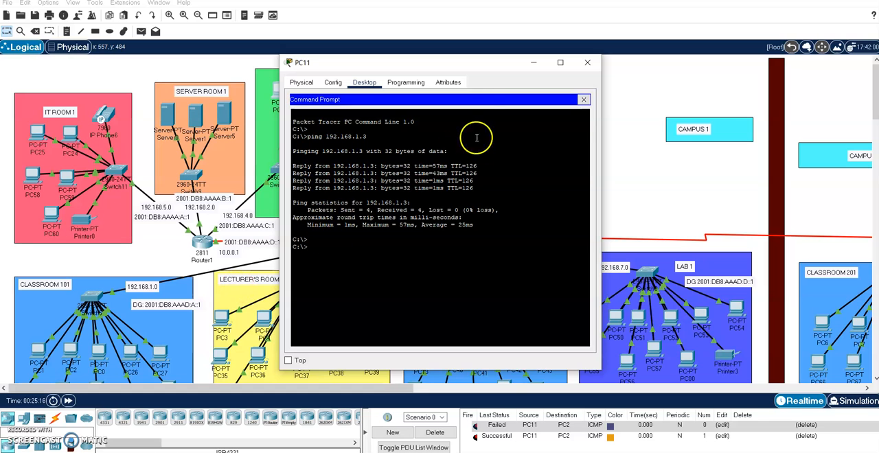
- Look up Server2's address in Server Room 2, ping 192.168.16.1 from PC11's command prompt, and close PC11's window
left_click(533, 63)
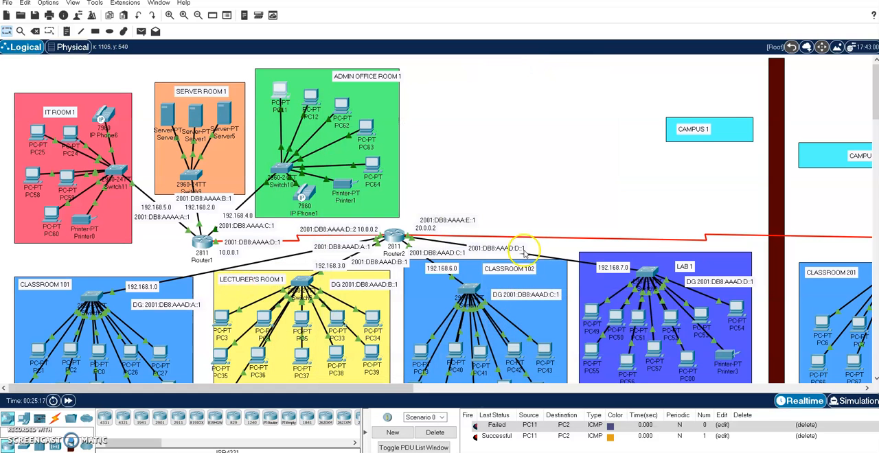
left_click_drag(397, 389, 740, 374)
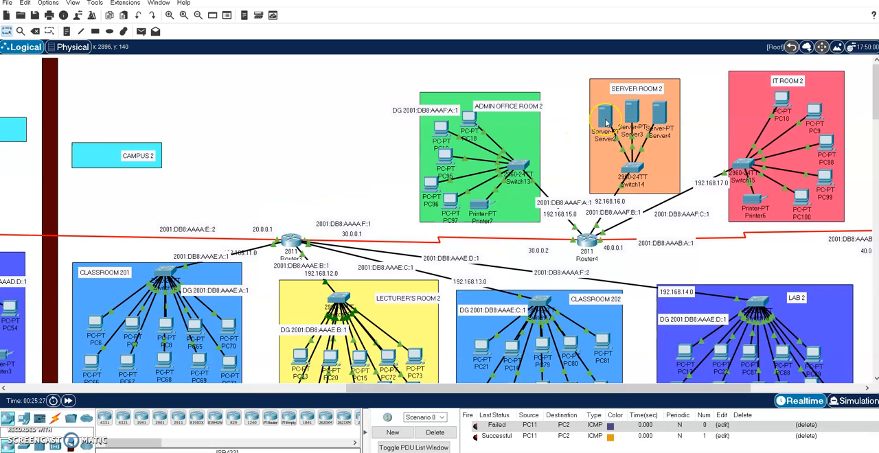
mouse_move(606, 123)
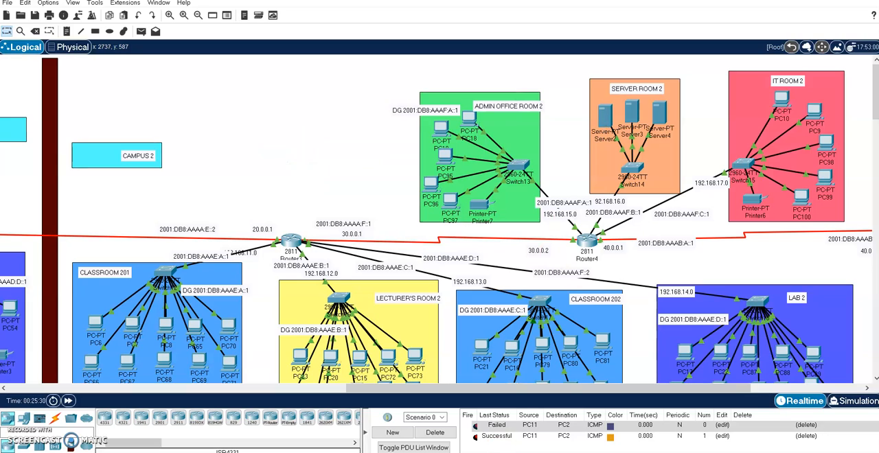
mouse_move(700, 452)
left_click(749, 426)
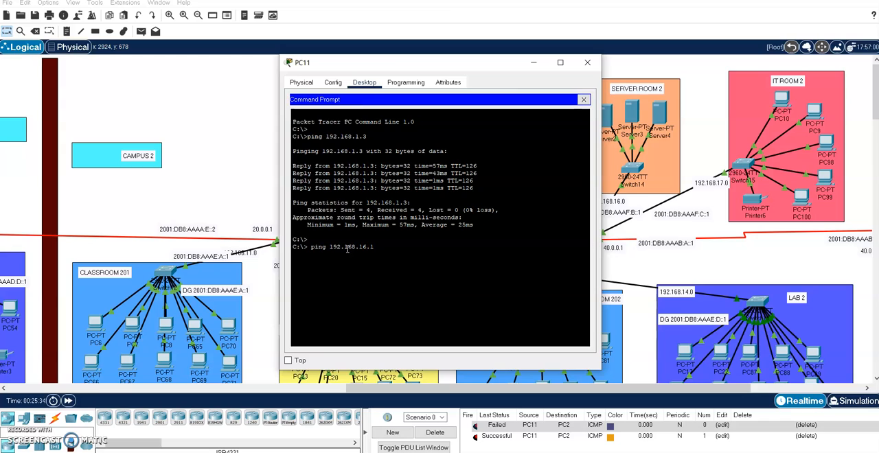
key("Return")
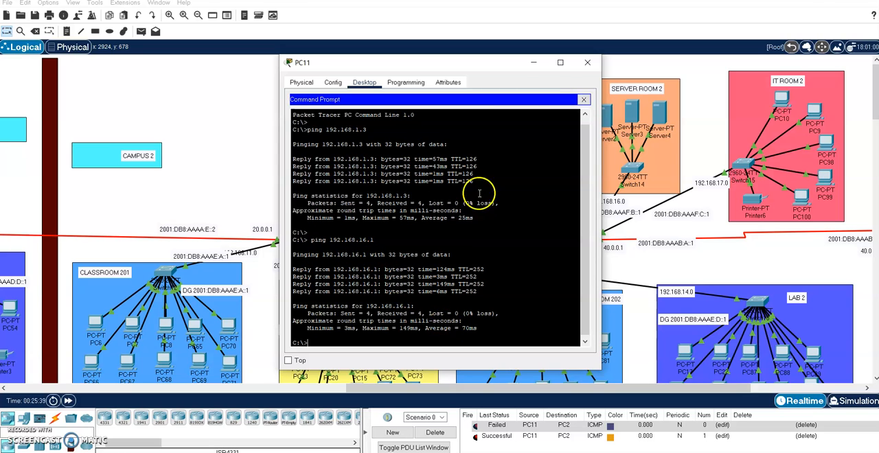
left_click(583, 67)
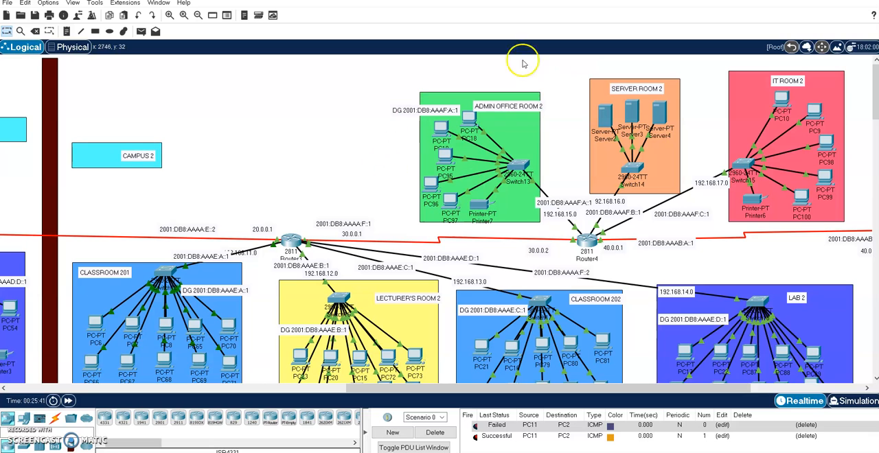
- Open the command prompt of PC40 in Classroom 102 and minimize its window to uncover the topology
left_click_drag(371, 386, 22, 399)
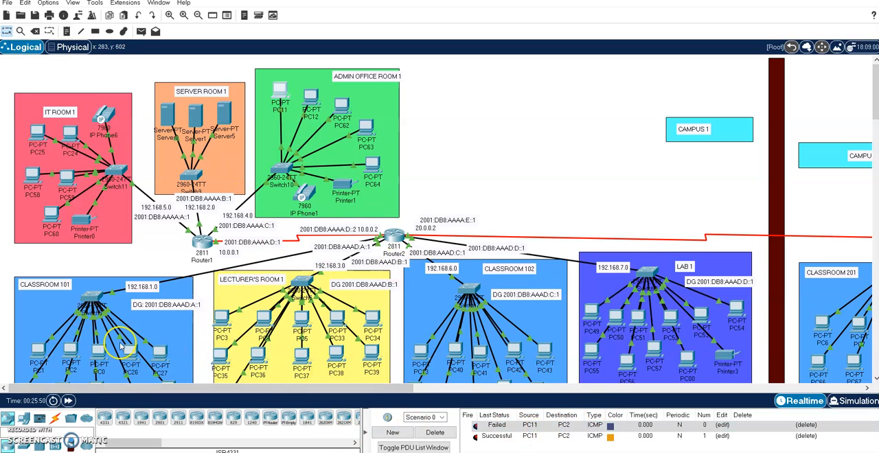
scroll(118, 331, "down", 5)
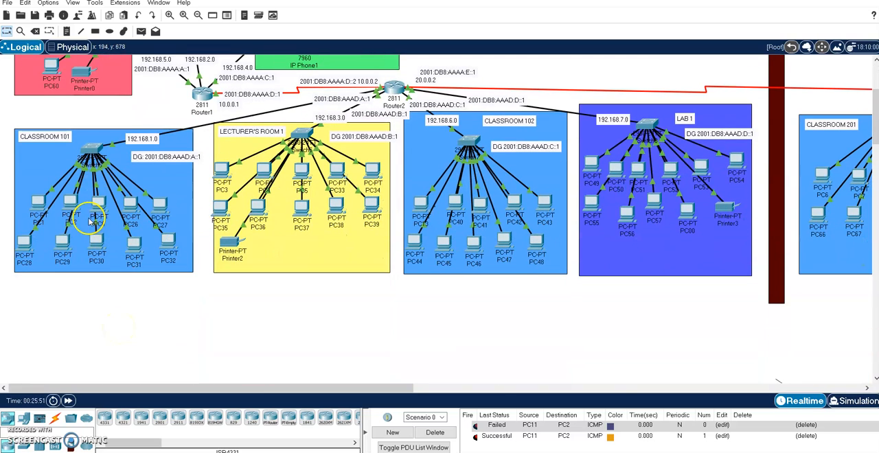
left_click(455, 202)
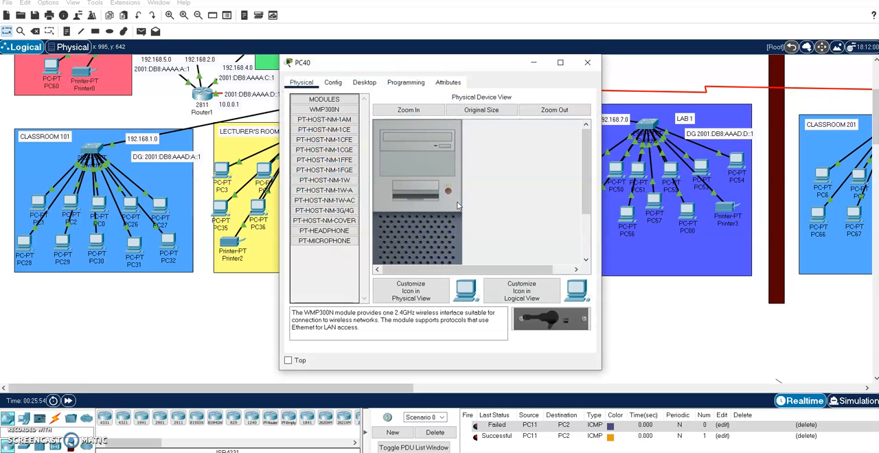
left_click(364, 82)
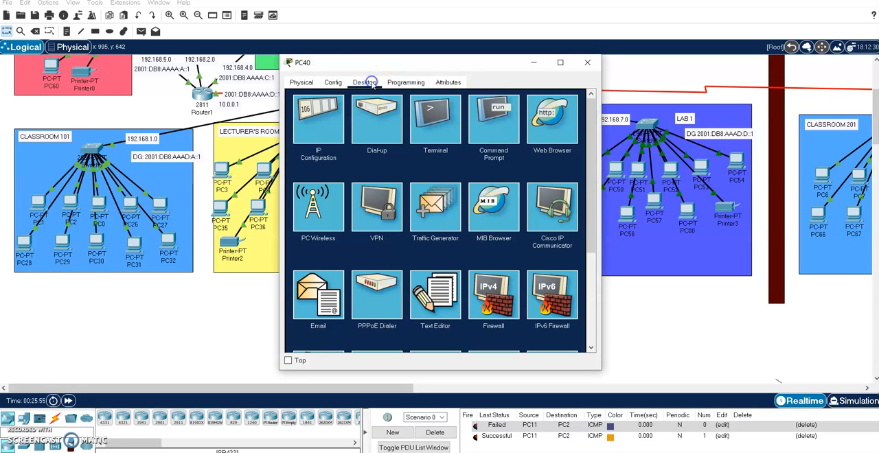
left_click(500, 138)
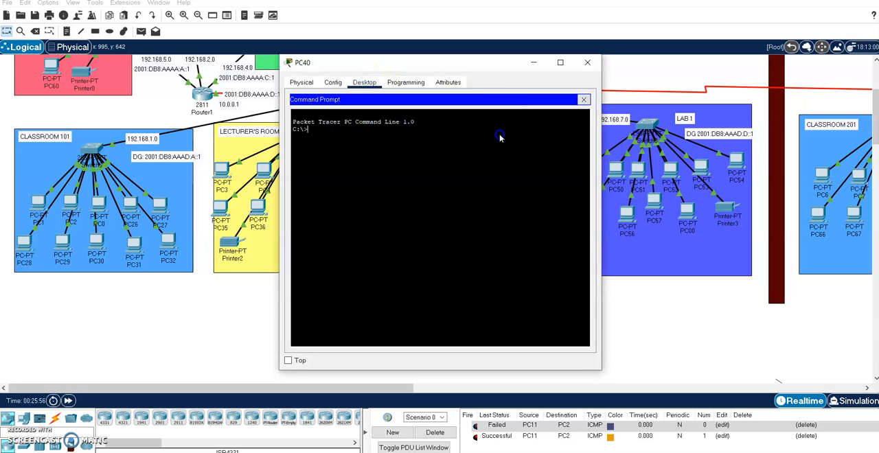
left_click(537, 62)
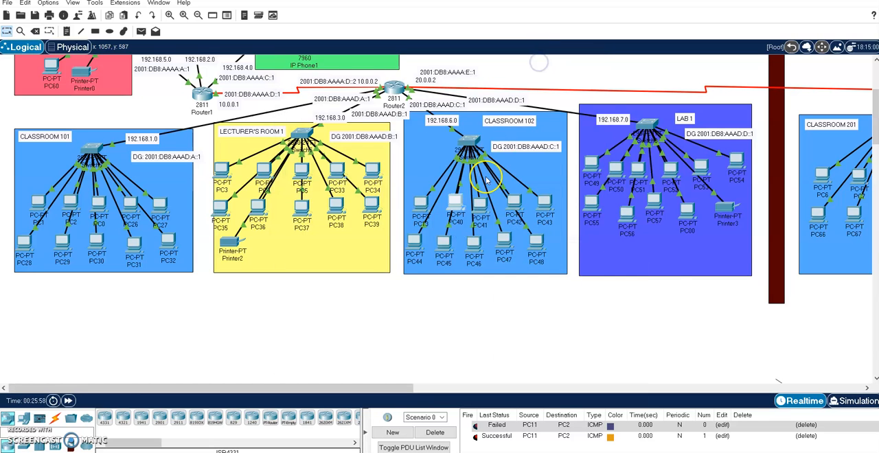
- Look up PC65's address in Classroom 201, ping 192.168.11.5 from PC40's command prompt, and close PC40's window
scroll(487, 177, "up", 3)
scroll(486, 180, "right", 5)
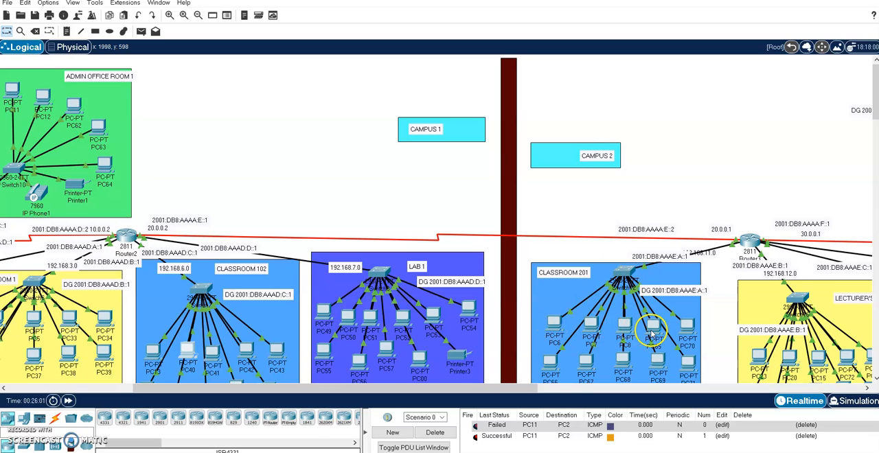
mouse_move(652, 334)
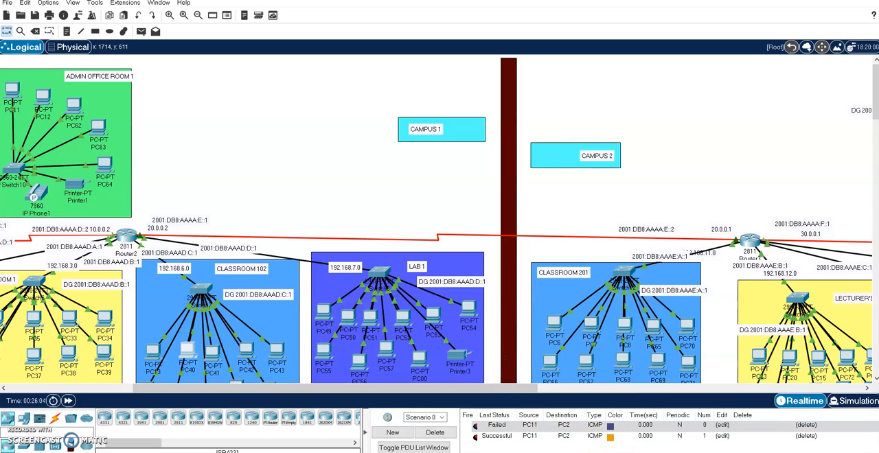
left_click(748, 418)
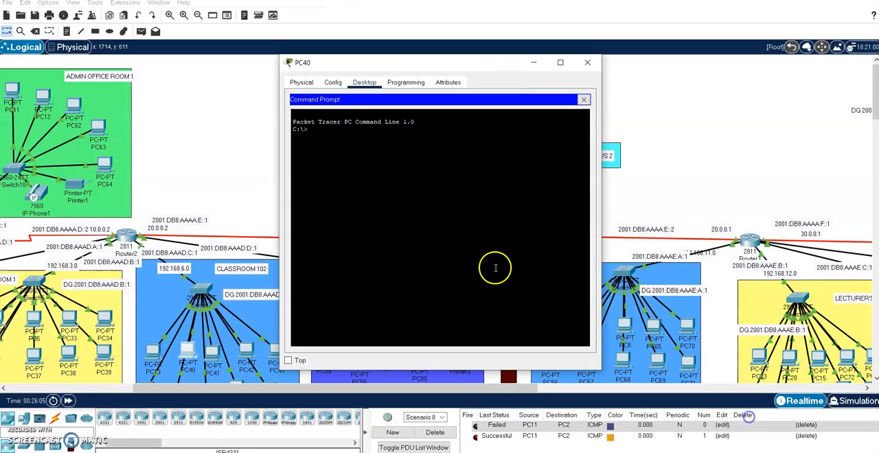
left_click(367, 129)
type("ping 192.168.11.2")
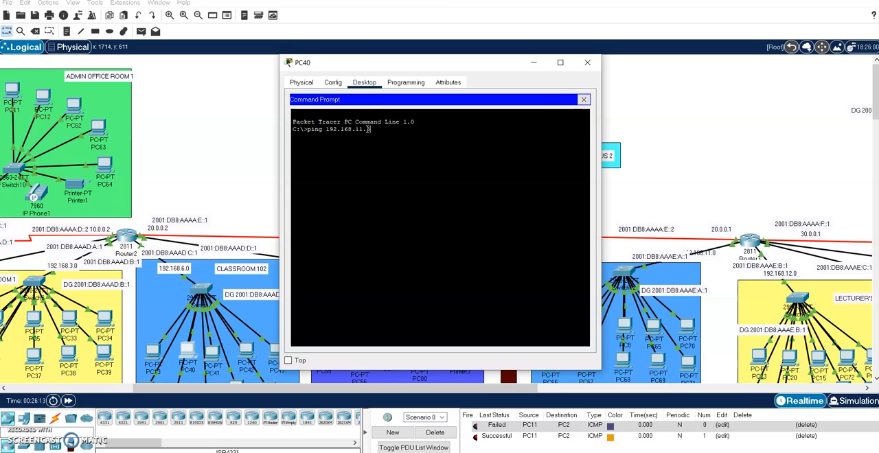
key("Return")
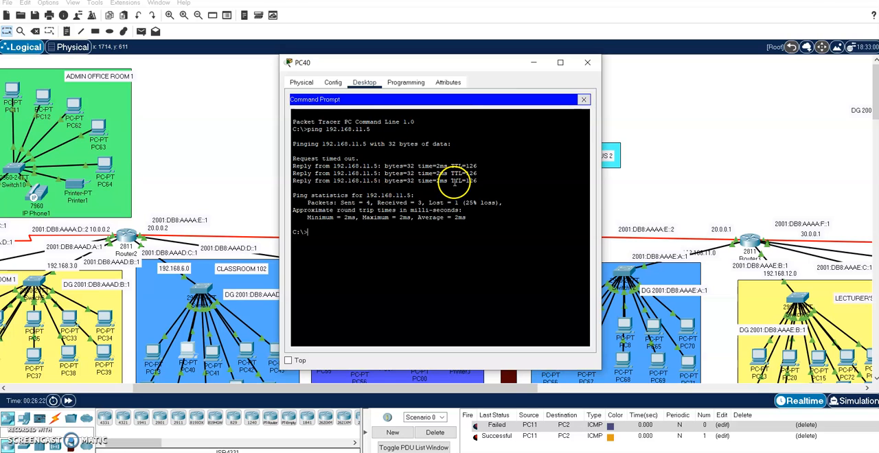
left_click(587, 62)
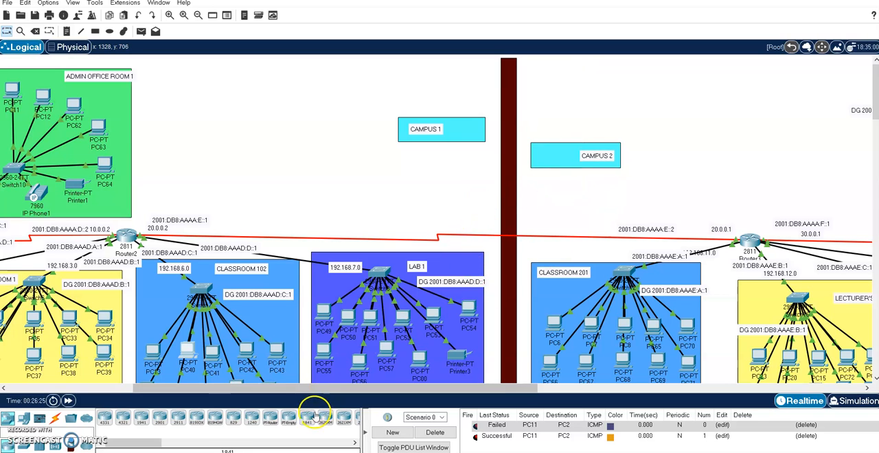